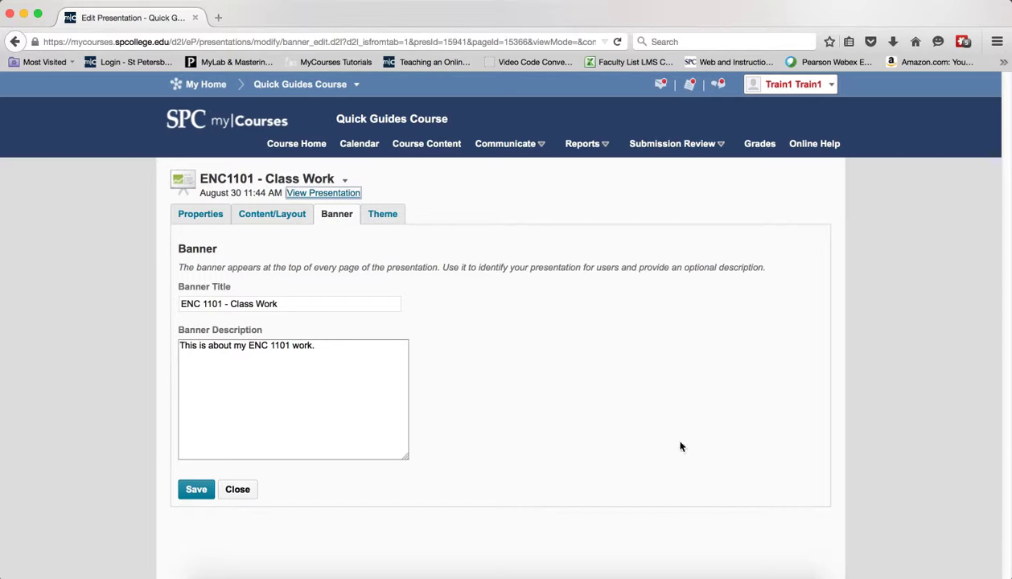
# Show the presentation's Theme settings with Watercolor current, toggling themes per page to 20 and back to 100.
pyautogui.click(652, 454)
pyautogui.click(381, 225)
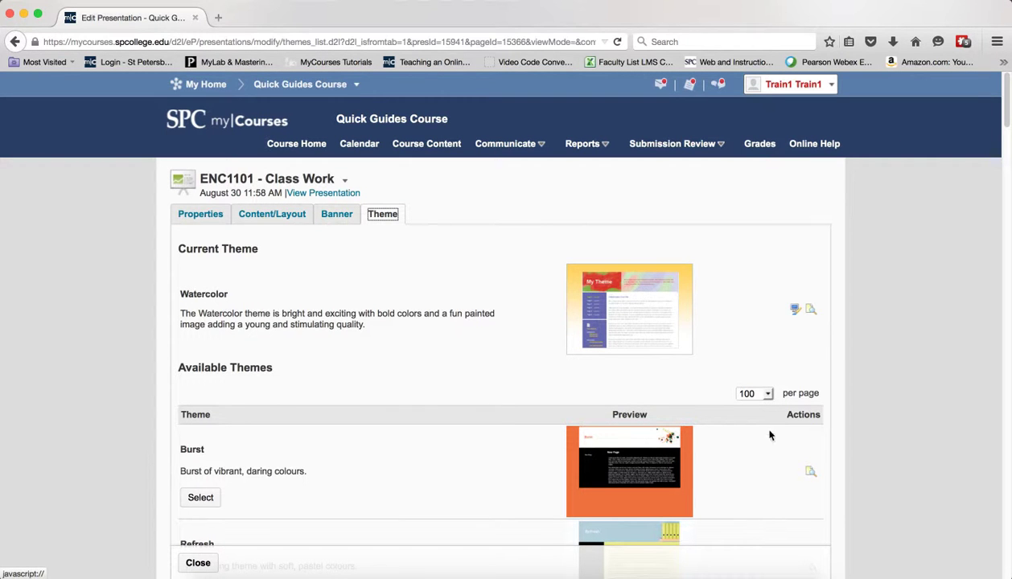
pyautogui.click(766, 394)
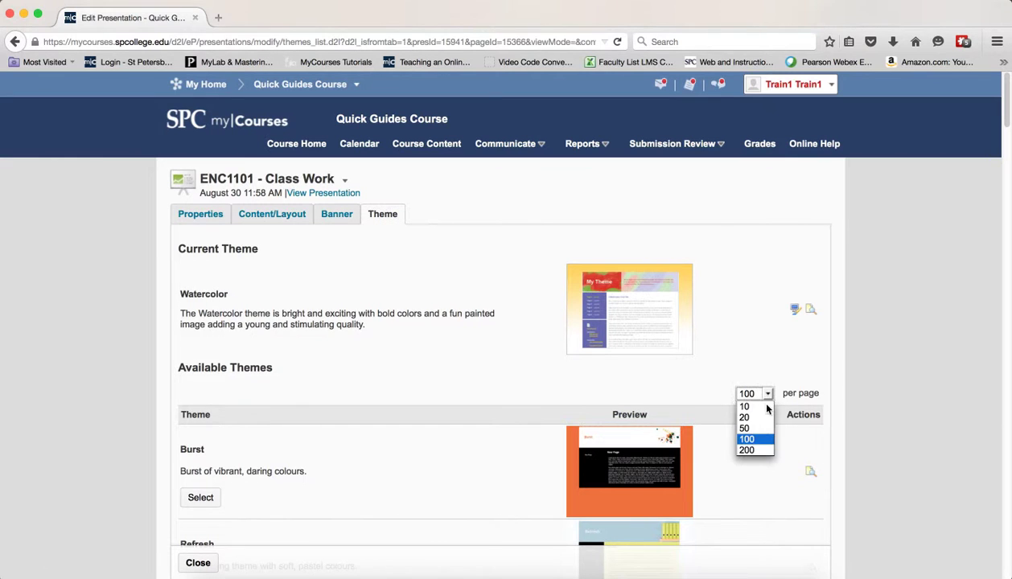
pyautogui.click(752, 418)
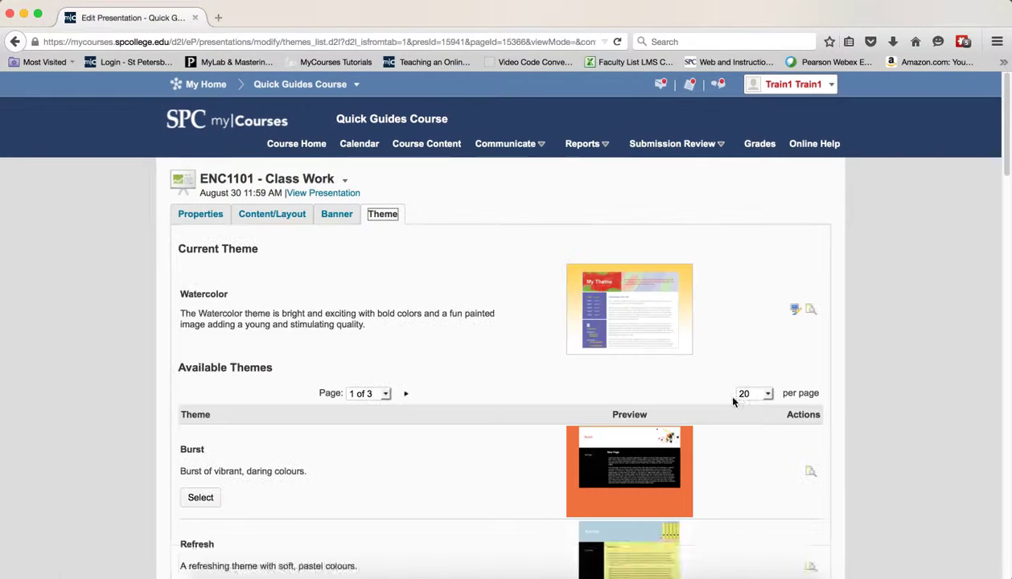
pyautogui.click(756, 394)
pyautogui.click(748, 439)
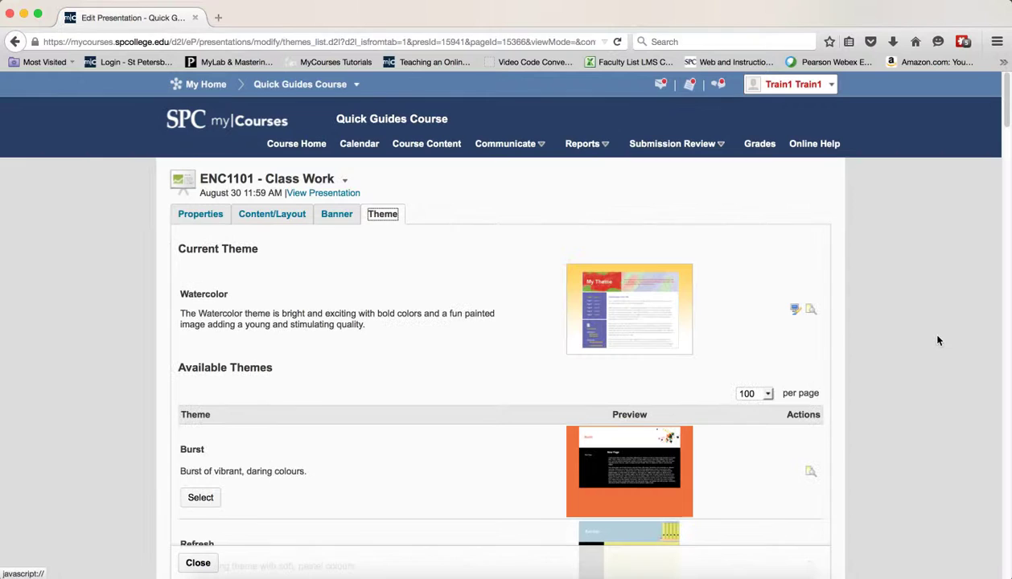
# Preview the presentation in the Woodland and Motion themes, closing each preview window.
pyautogui.scroll(-8, 955, 333)
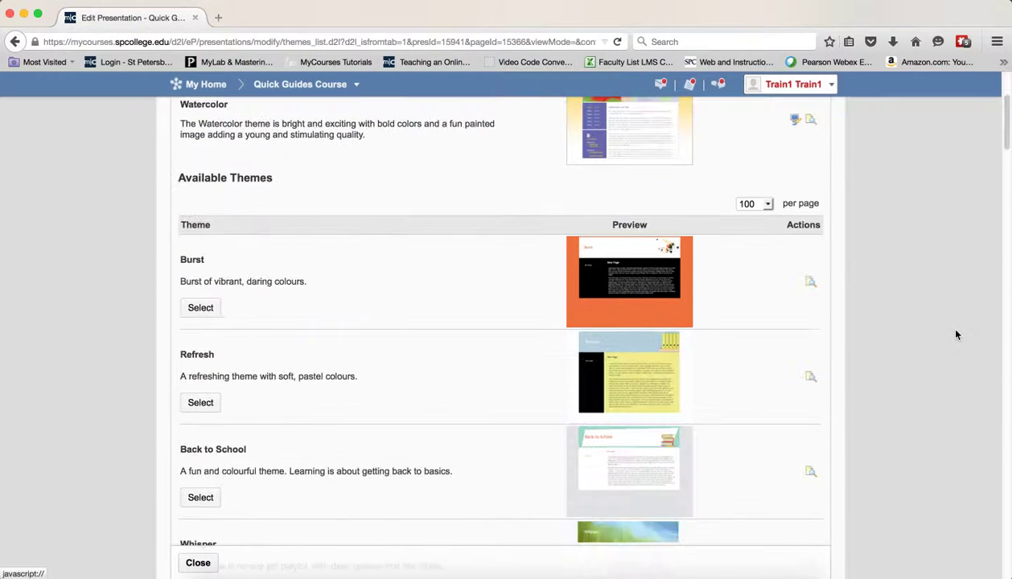
pyautogui.scroll(-9, 956, 334)
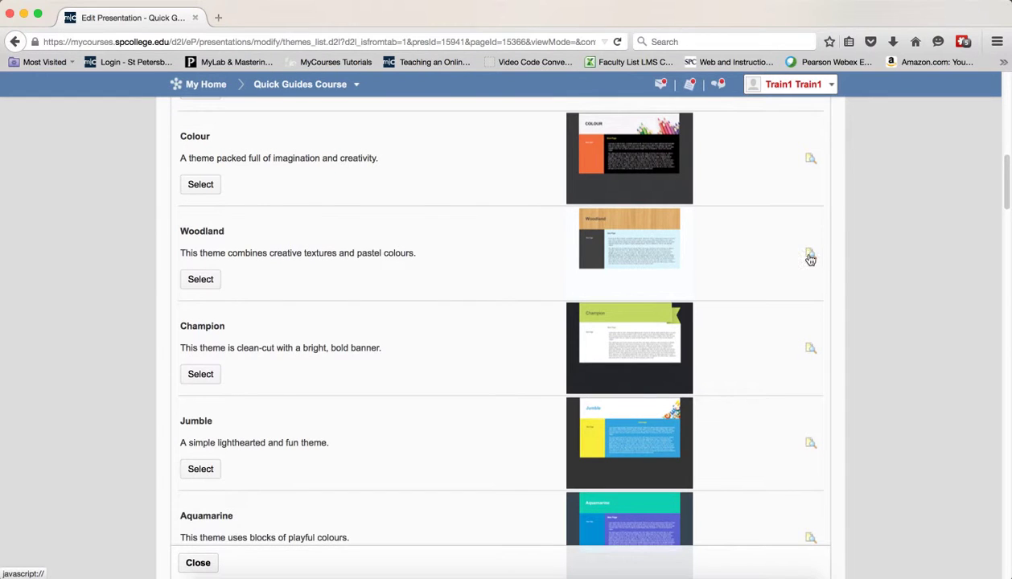
pyautogui.click(810, 256)
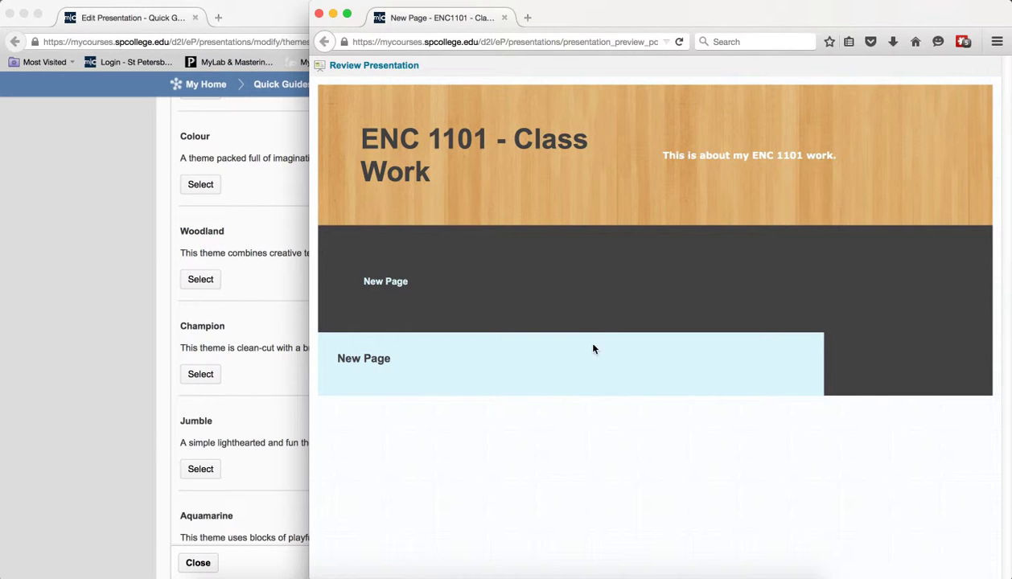
pyautogui.click(319, 14)
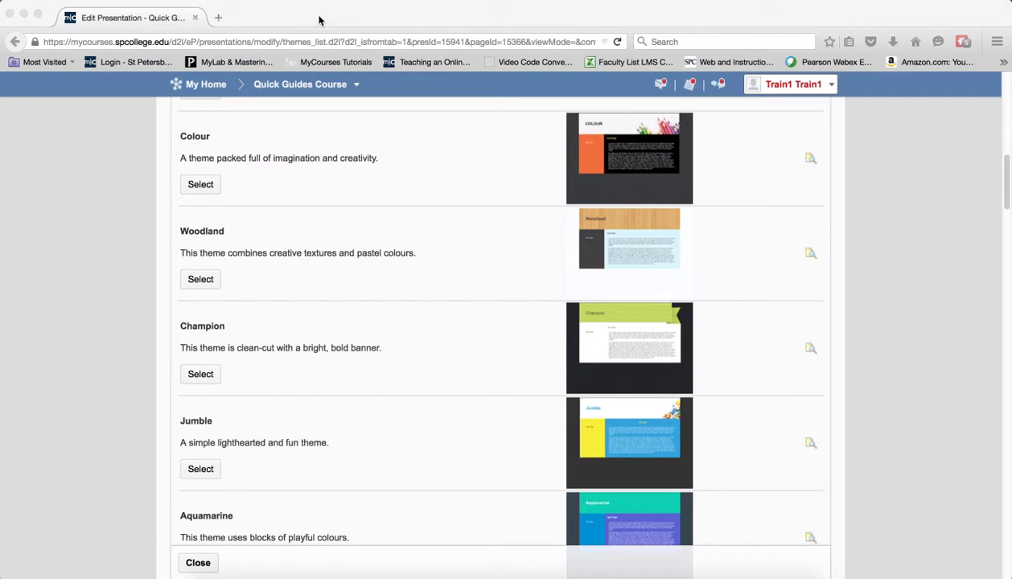
pyautogui.scroll(-5, 887, 488)
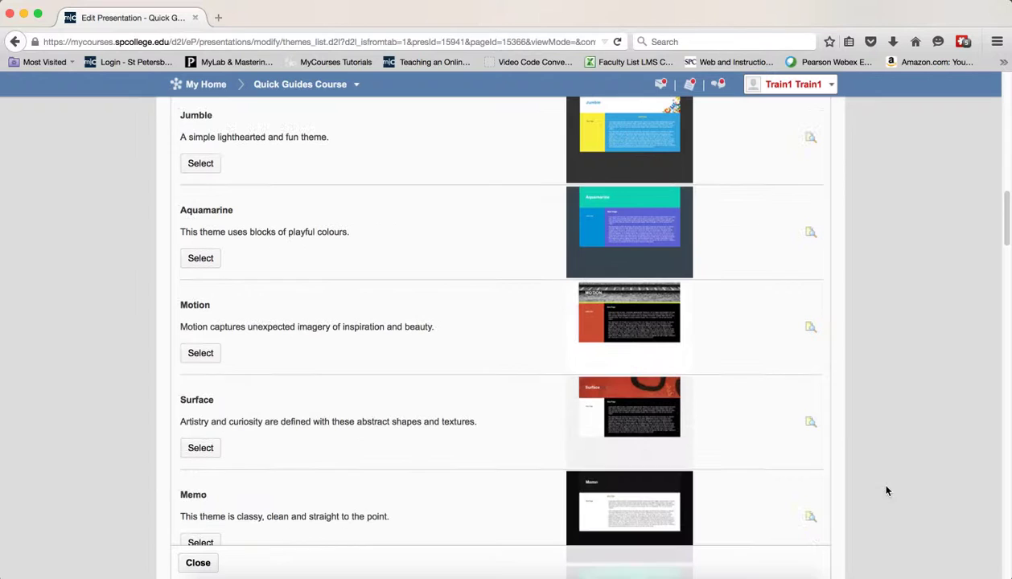
pyautogui.click(809, 328)
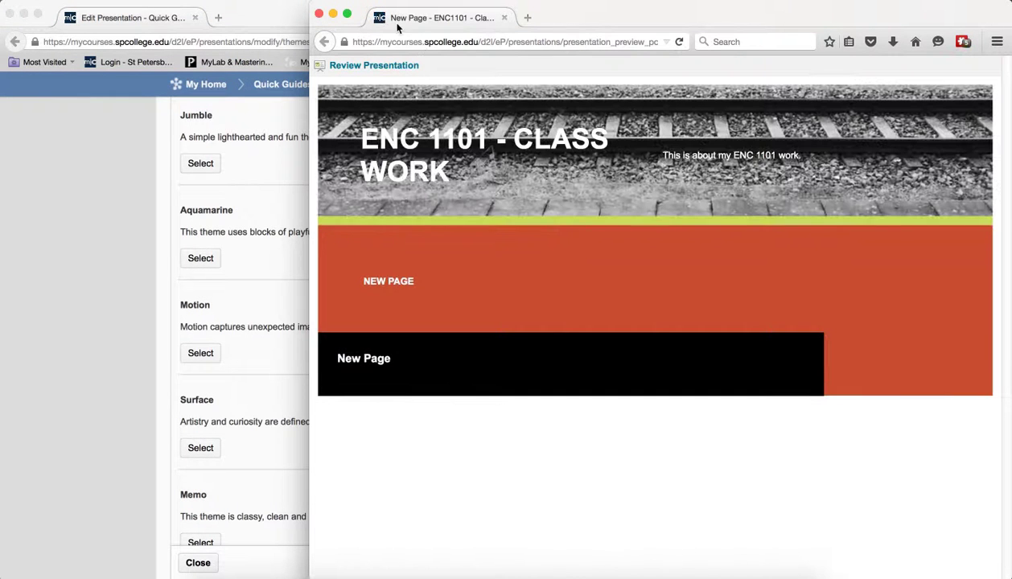
pyautogui.click(318, 12)
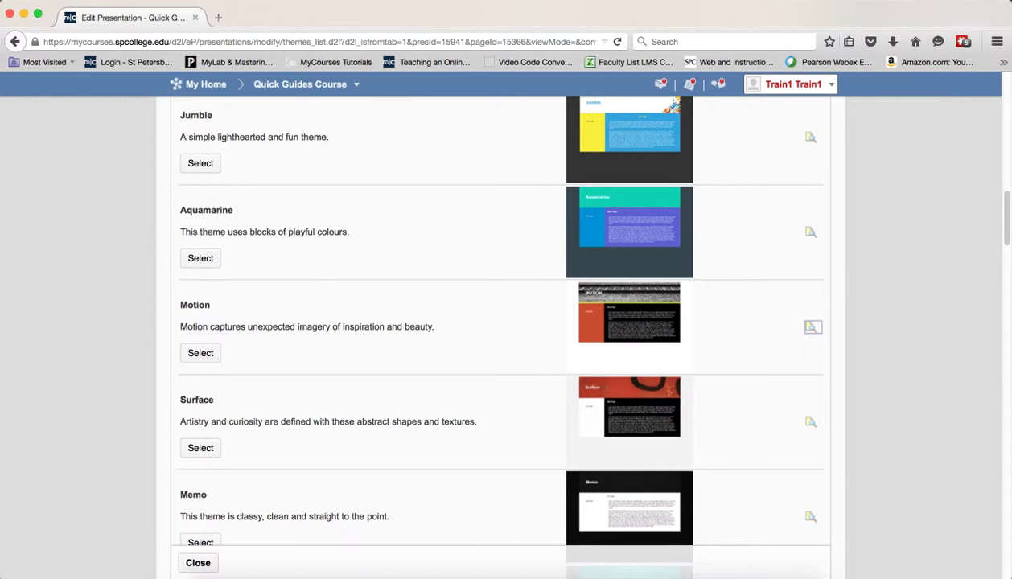
# Select Motion and confirm it as the ENC1101 - Class Work presentation's theme.
pyautogui.click(194, 354)
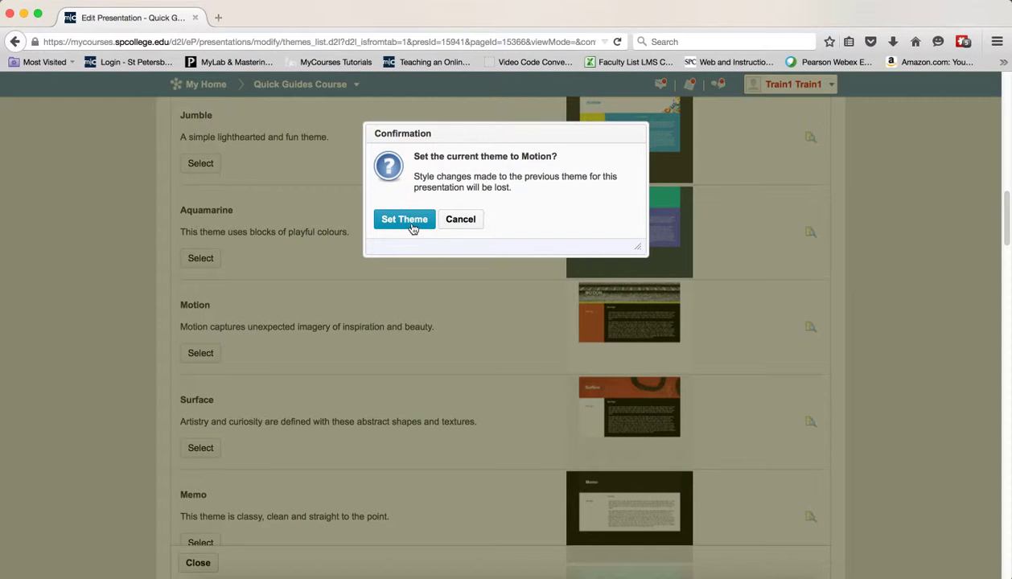
pyautogui.click(405, 219)
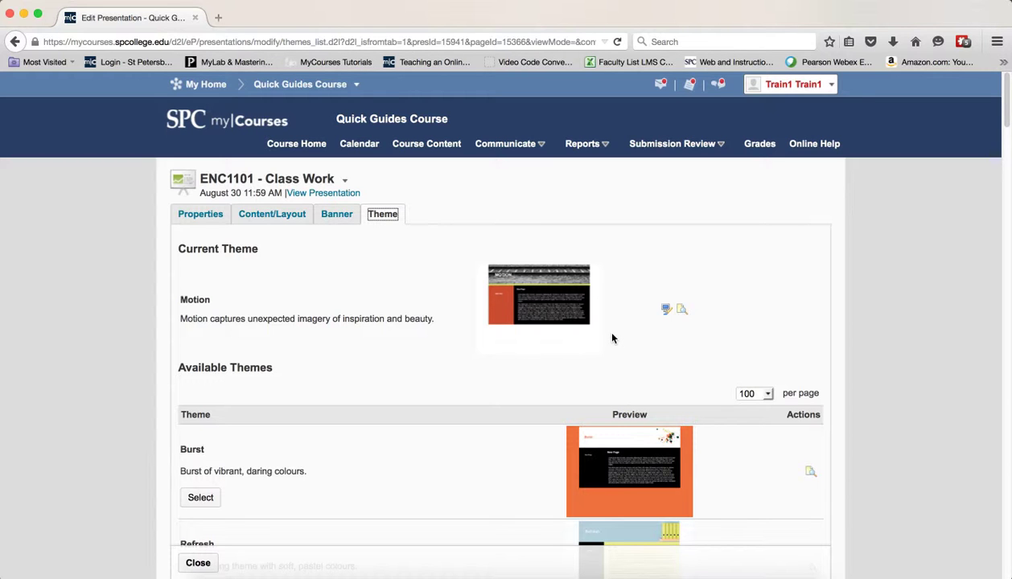
pyautogui.click(666, 312)
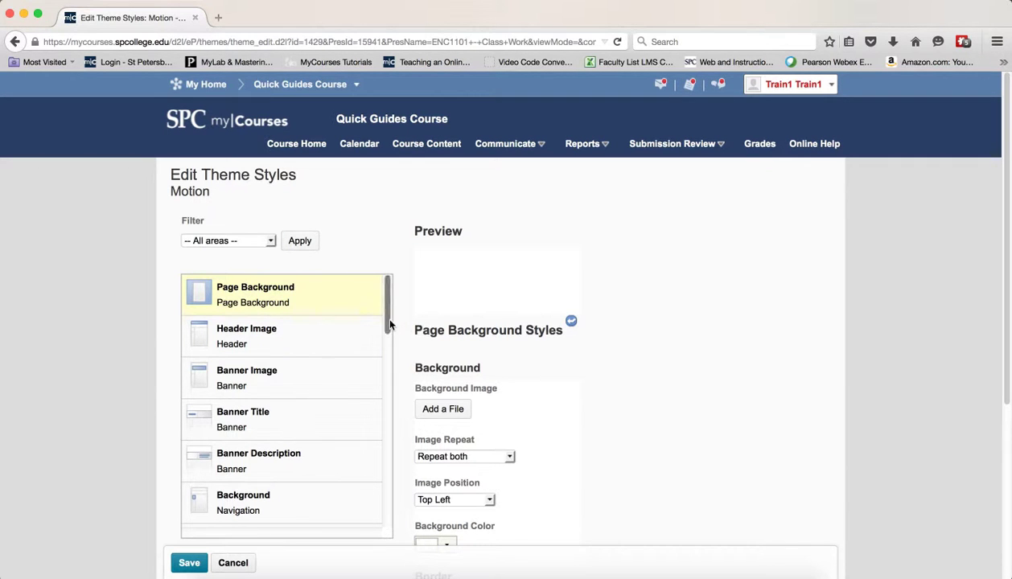
# Scroll the Motion theme's style list down and back up to the Page Background styles.
pyautogui.moveTo(386, 324)
pyautogui.mouseDown()
pyautogui.moveTo(395, 470)
pyautogui.moveTo(389, 304)
pyautogui.mouseUp()
pyautogui.moveTo(383, 304); pyautogui.dragTo(383, 334)
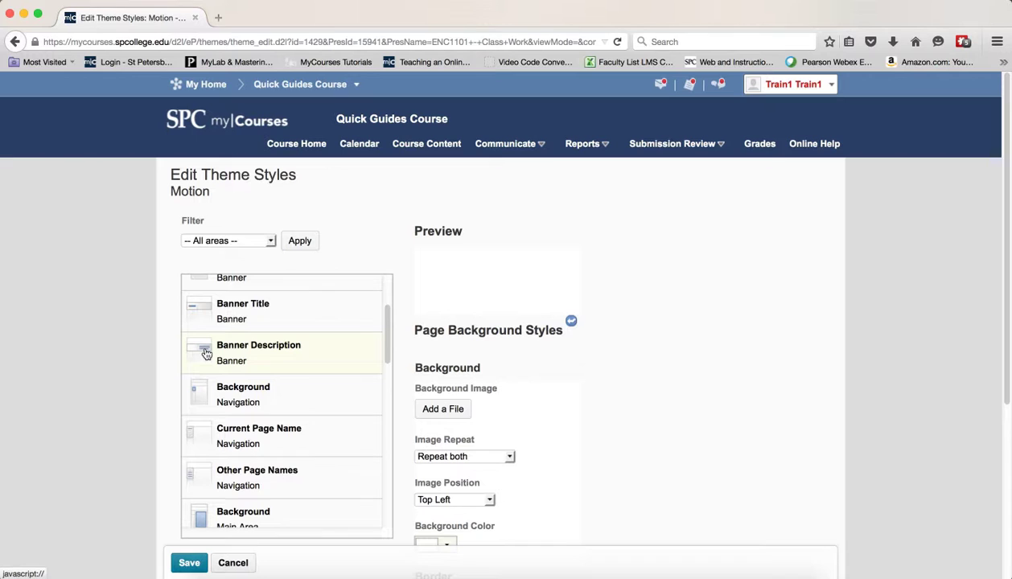
pyautogui.moveTo(385, 335); pyautogui.dragTo(389, 281)
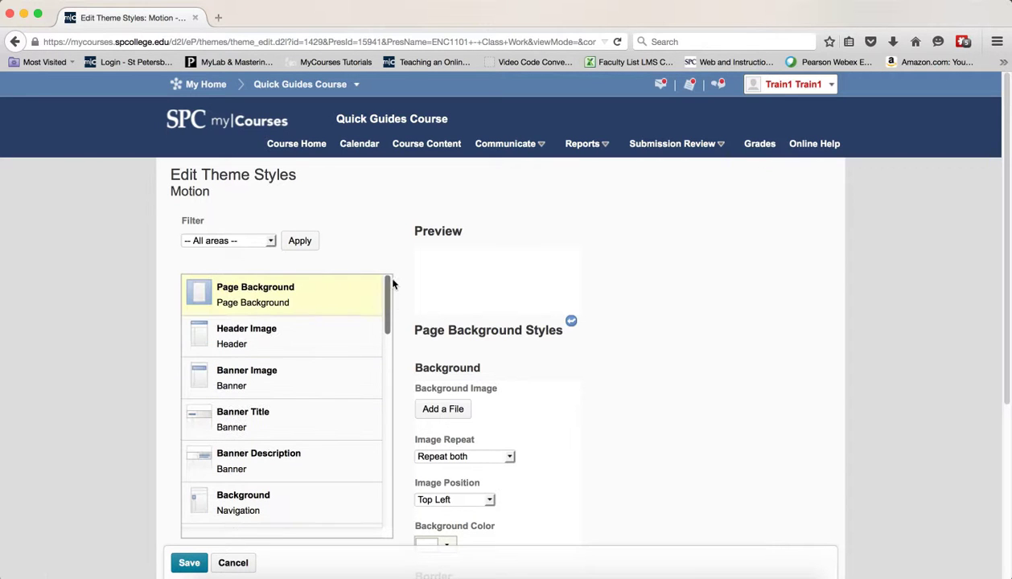
pyautogui.click(271, 241)
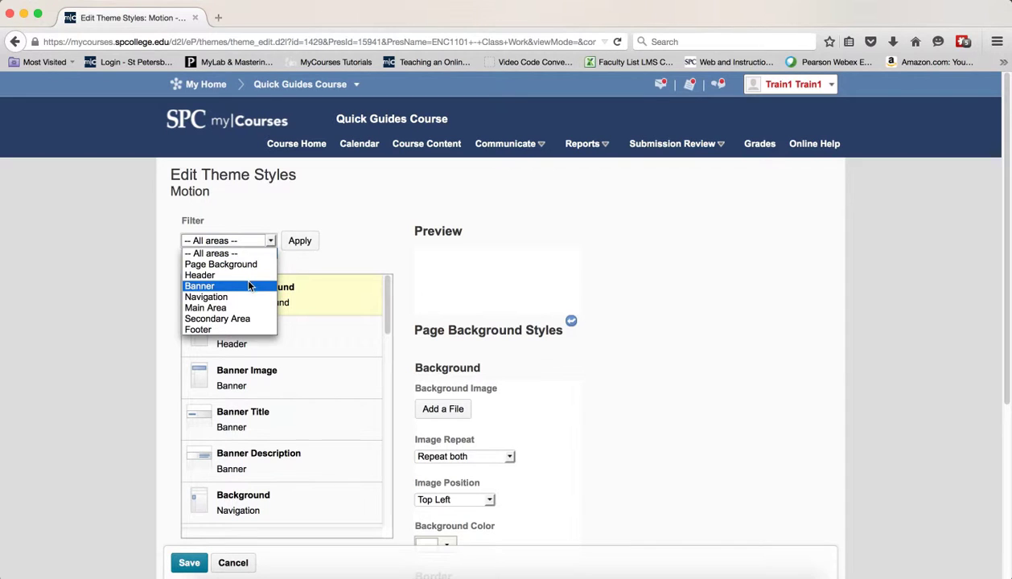
pyautogui.click(246, 285)
pyautogui.click(299, 243)
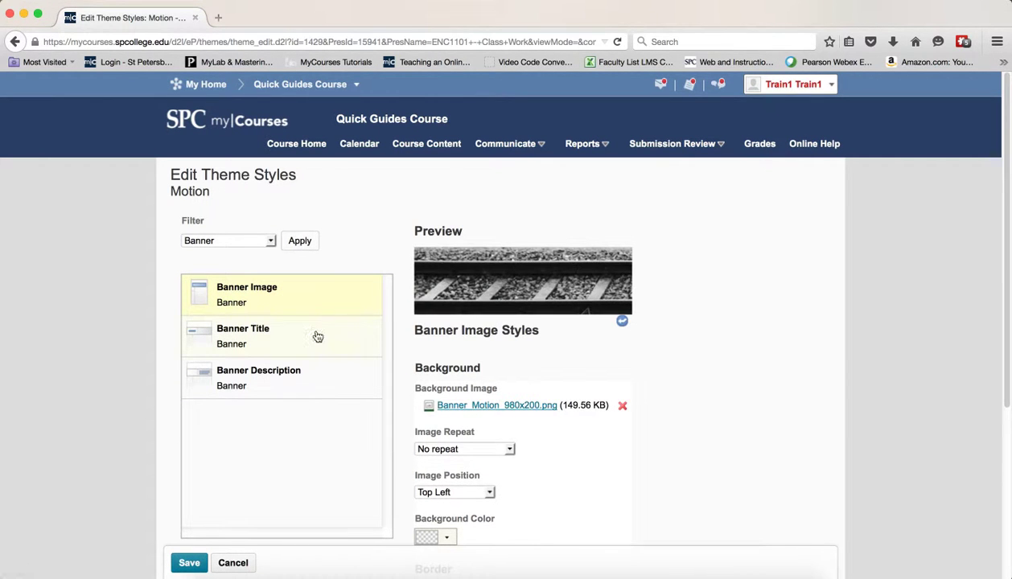
pyautogui.click(267, 245)
pyautogui.click(264, 251)
pyautogui.click(289, 246)
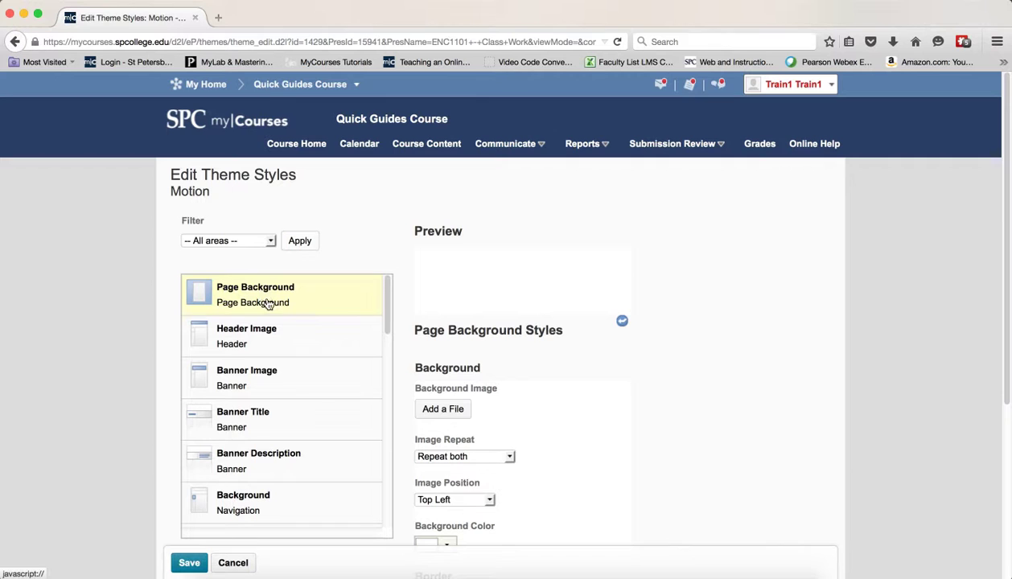
# Pick the bright green swatch as the Motion theme's page background colour.
pyautogui.scroll(-5, 770, 339)
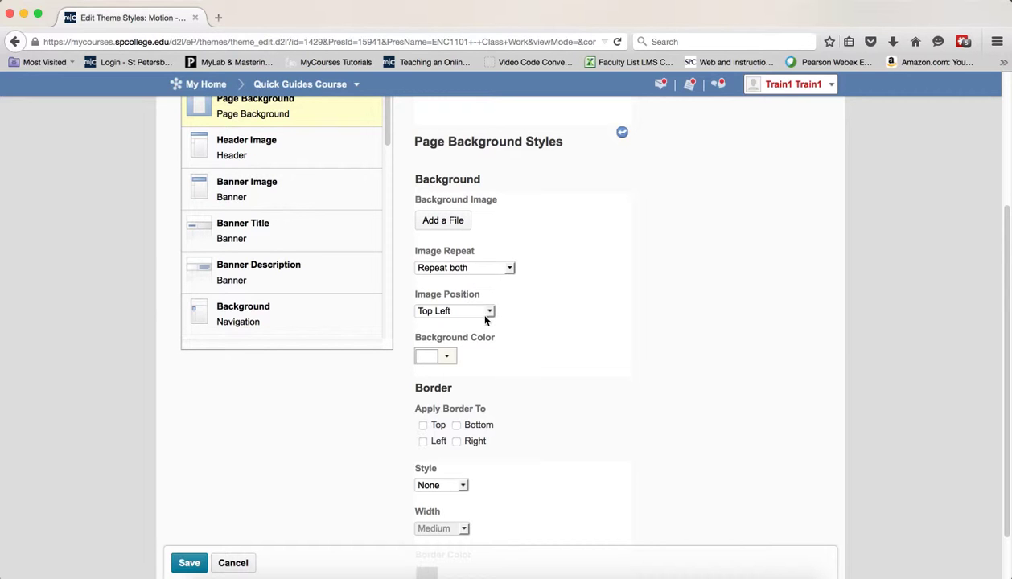
pyautogui.scroll(-1, 519, 367)
pyautogui.scroll(-1, 531, 371)
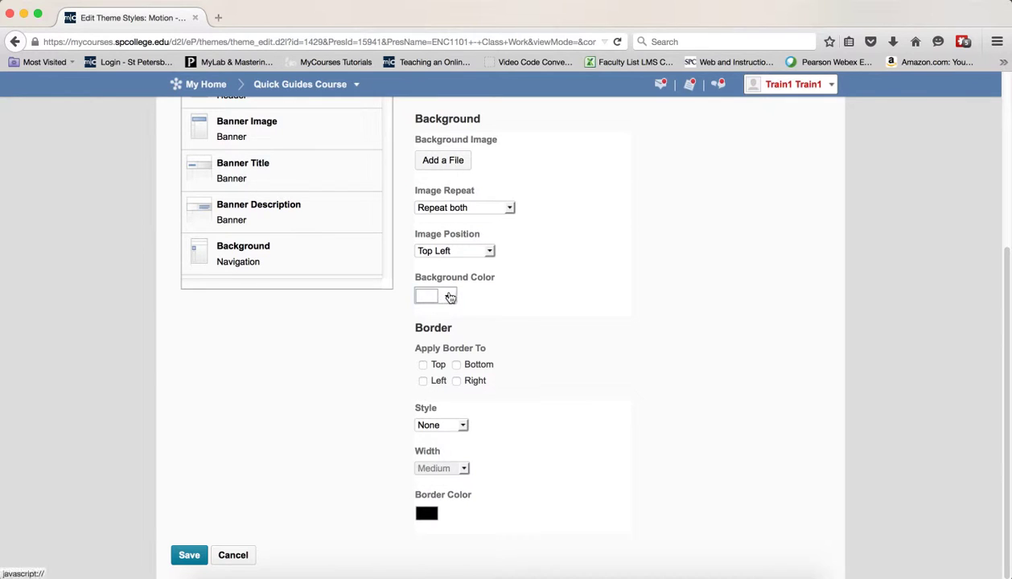
pyautogui.click(448, 298)
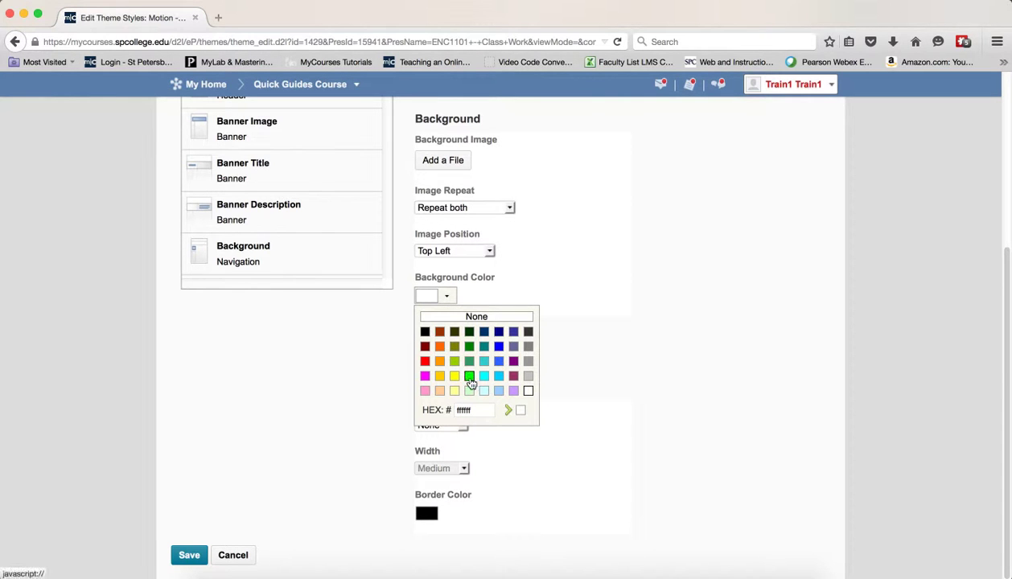
pyautogui.click(468, 376)
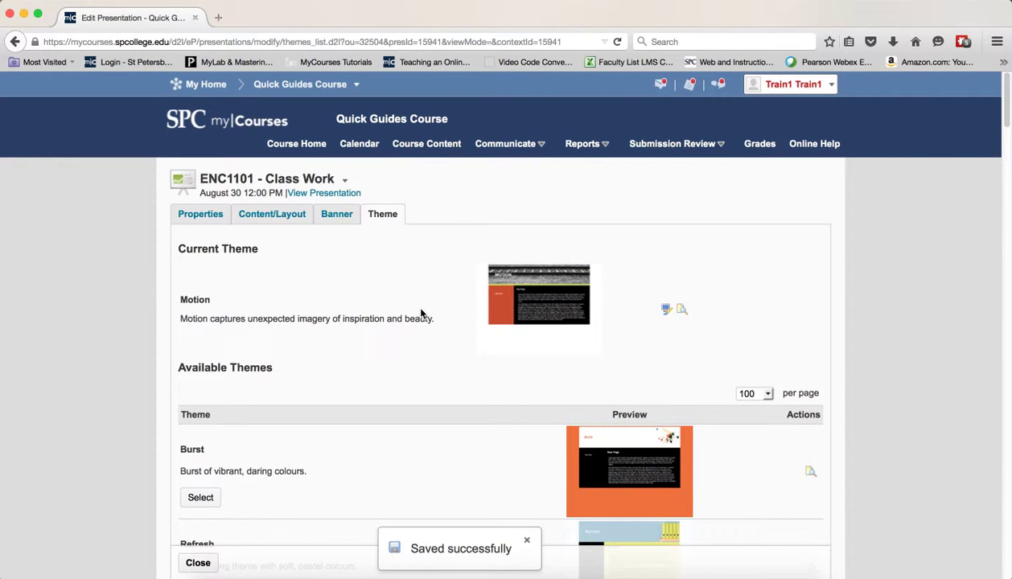
# Preview the presentation with its bright green background, then return to Motion's style editor.
pyautogui.click(681, 313)
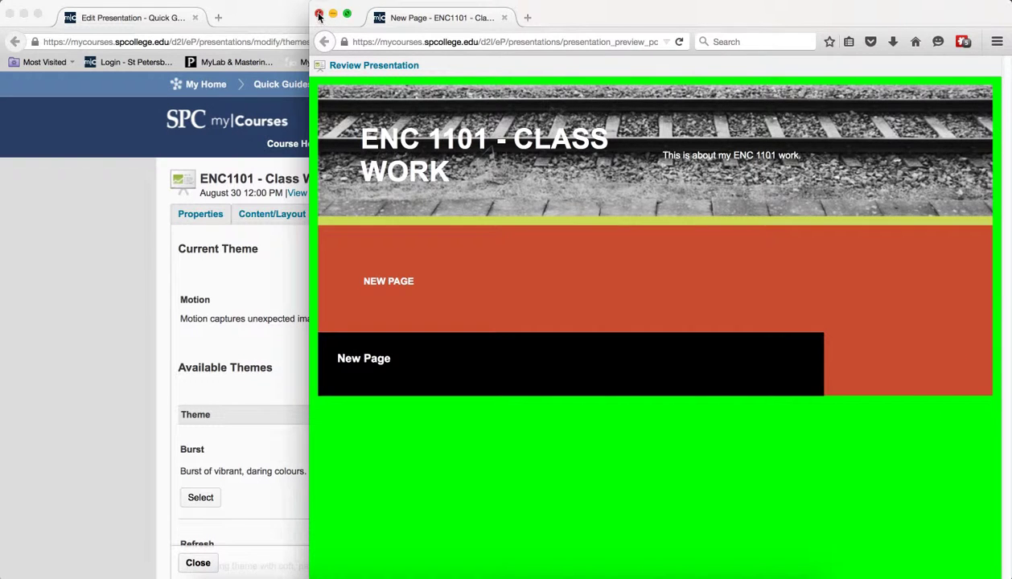
pyautogui.click(320, 16)
pyautogui.click(671, 314)
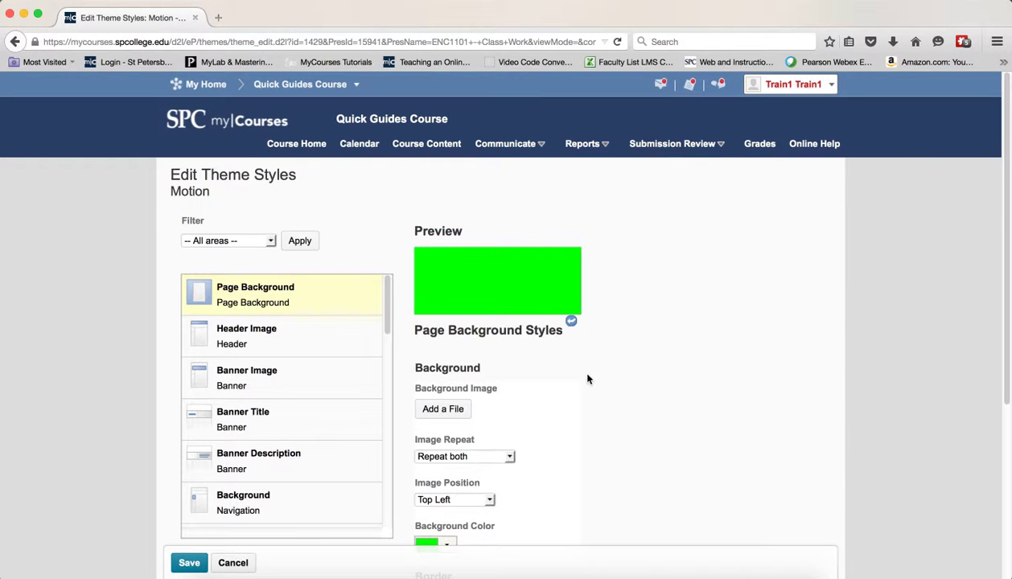
# Restore the Page Background default styles, returning the background colour from green to white.
pyautogui.click(571, 322)
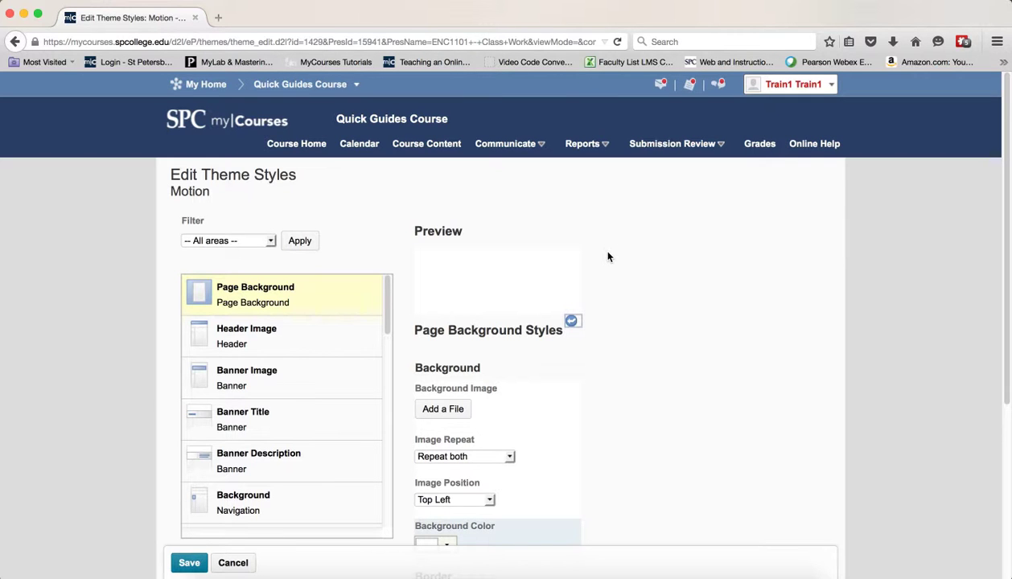
pyautogui.scroll(-2, 588, 314)
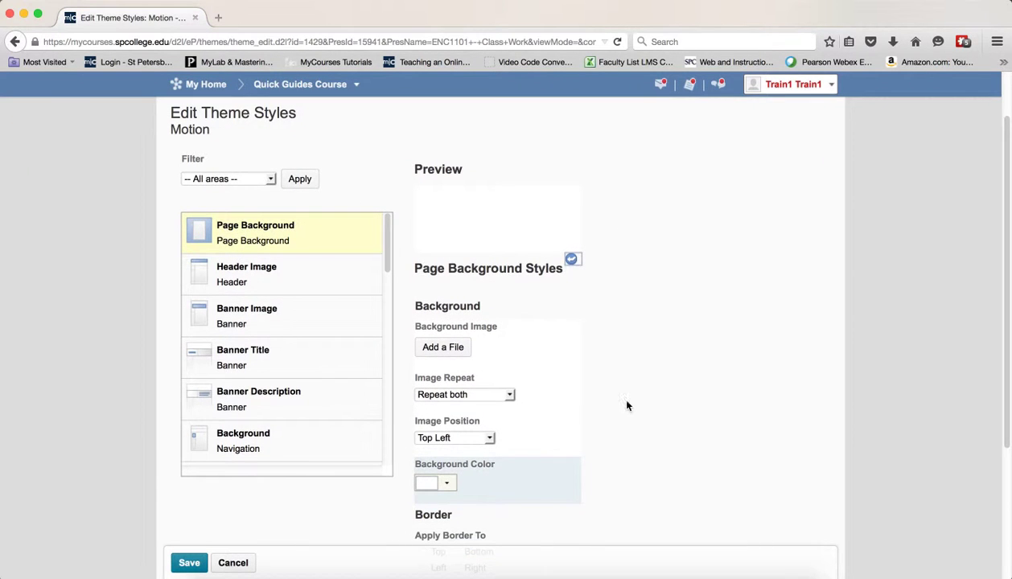